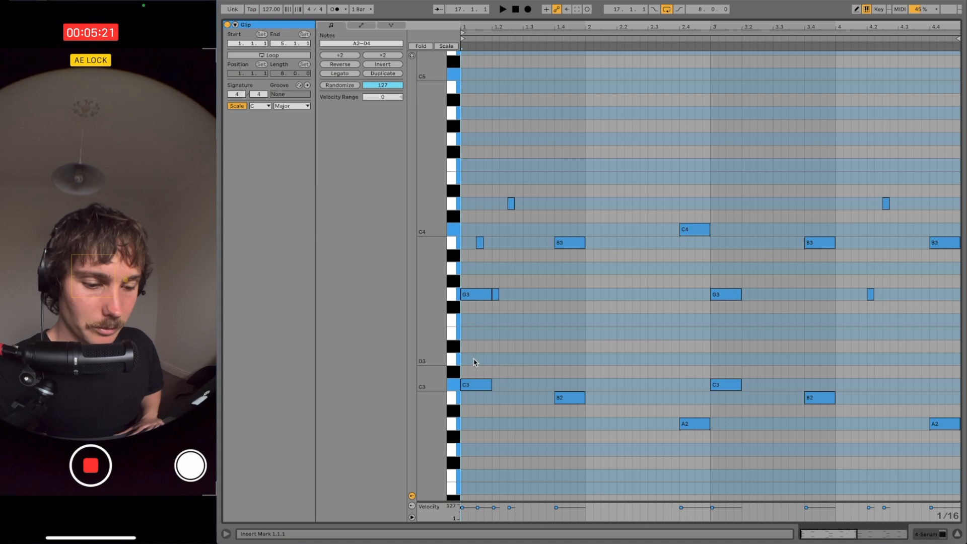
- Examine the bass notes, upper chord notes and short melody notes in the 4 Serum clip by selecting them in turn
click(487, 385)
drag(560, 358, 597, 464)
drag(678, 410, 463, 173)
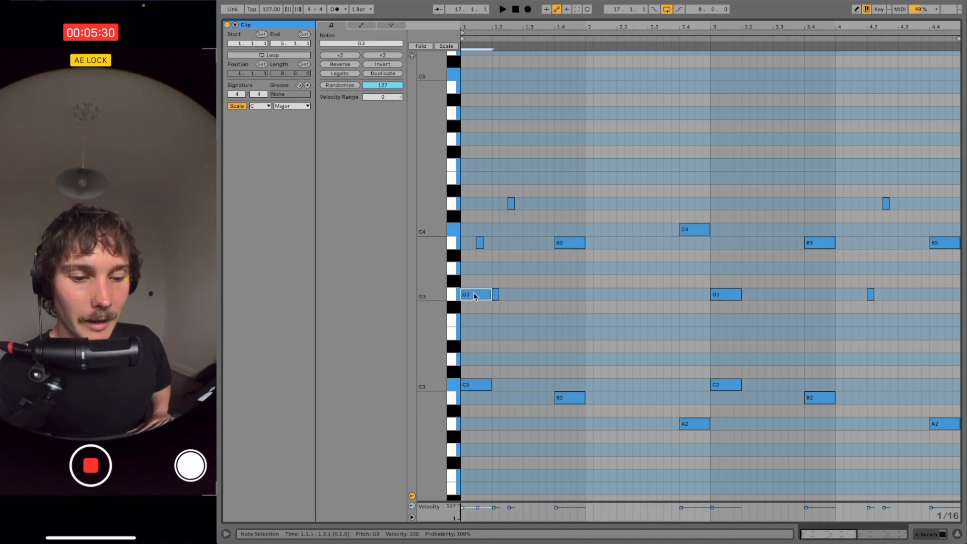
click(474, 295)
click(568, 246)
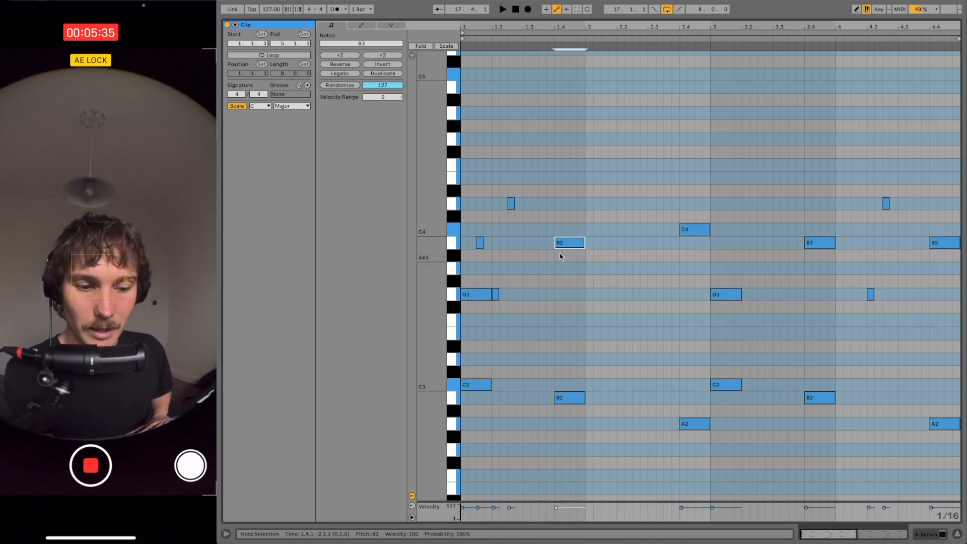
click(691, 232)
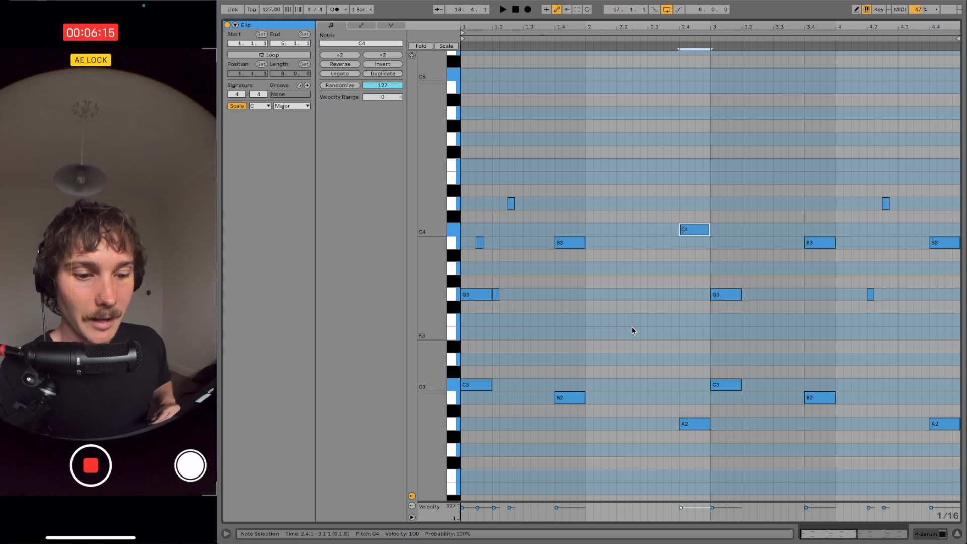
click(461, 151)
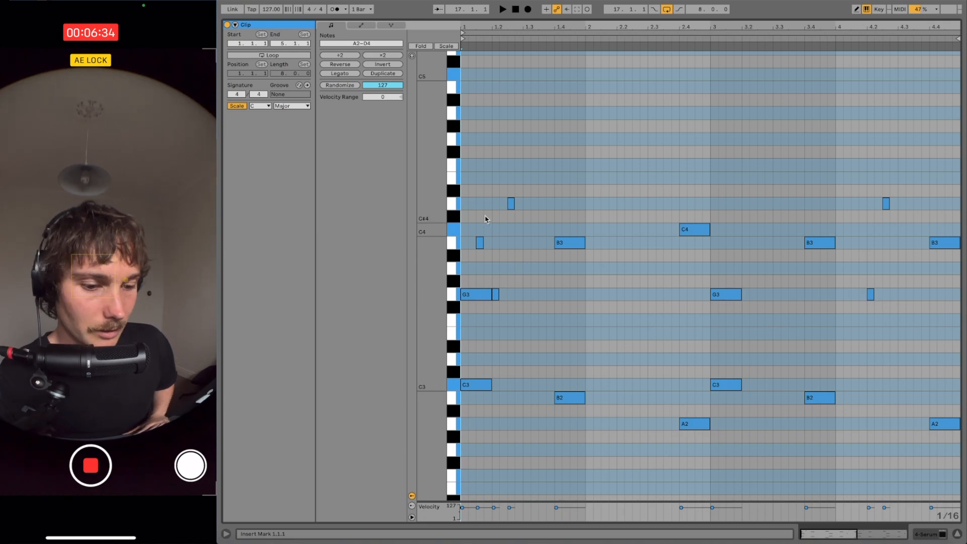
click(493, 276)
drag(874, 180, 896, 335)
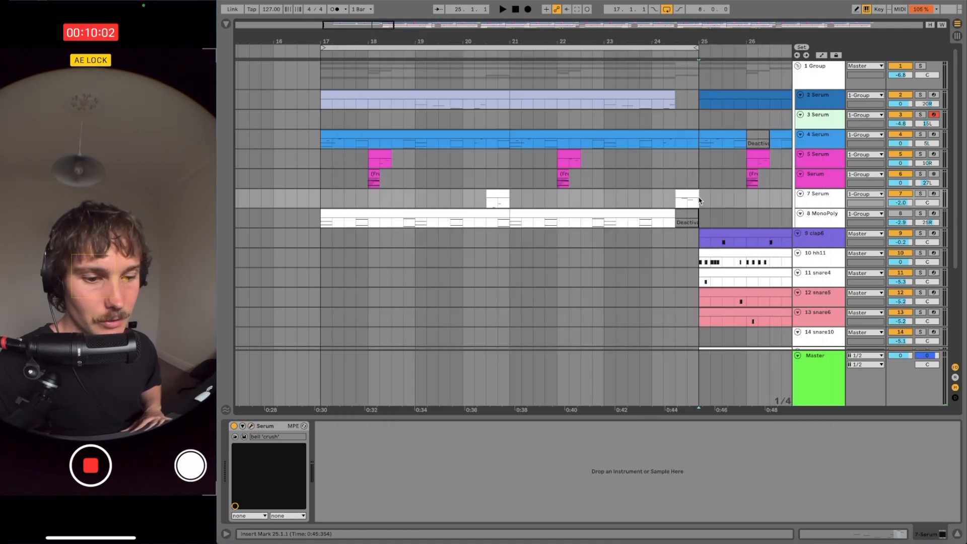
- Select bars 17 to 25 across tracks 2 Serum to 7 Serum, and switch the detail view for the 3 Serum track
drag(698, 201, 320, 106)
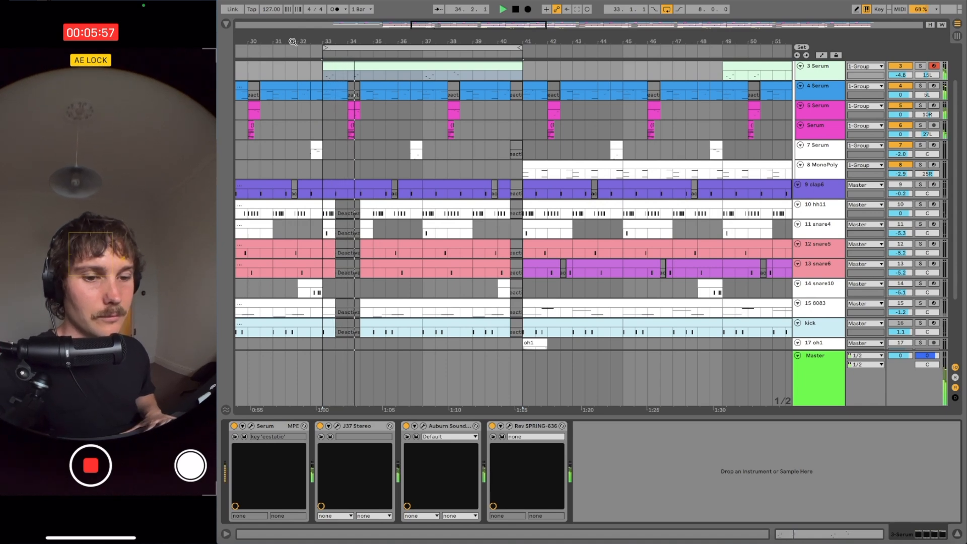
key(shift+Tab)
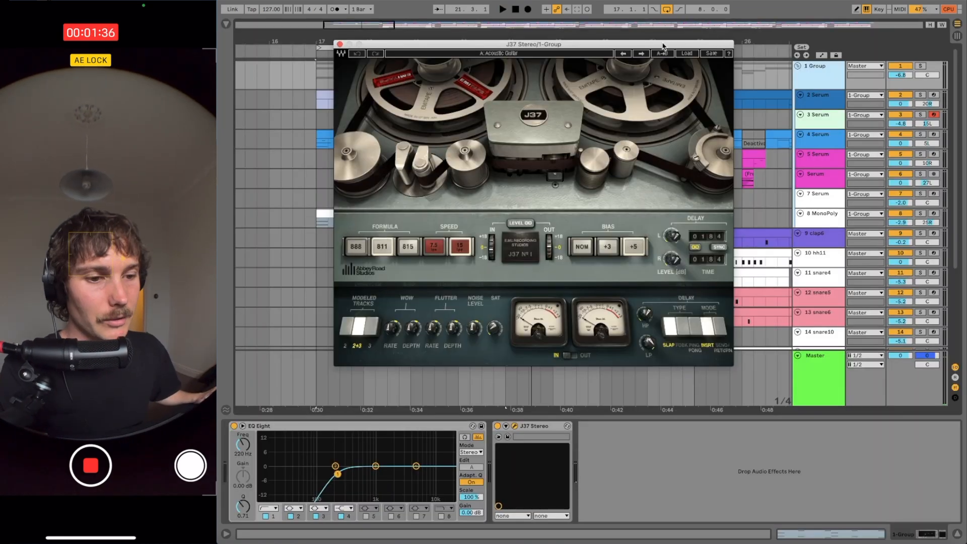
- Inspect the J37 Stereo tape plugin on the 1 Group track and close its window
drag(669, 45, 666, 35)
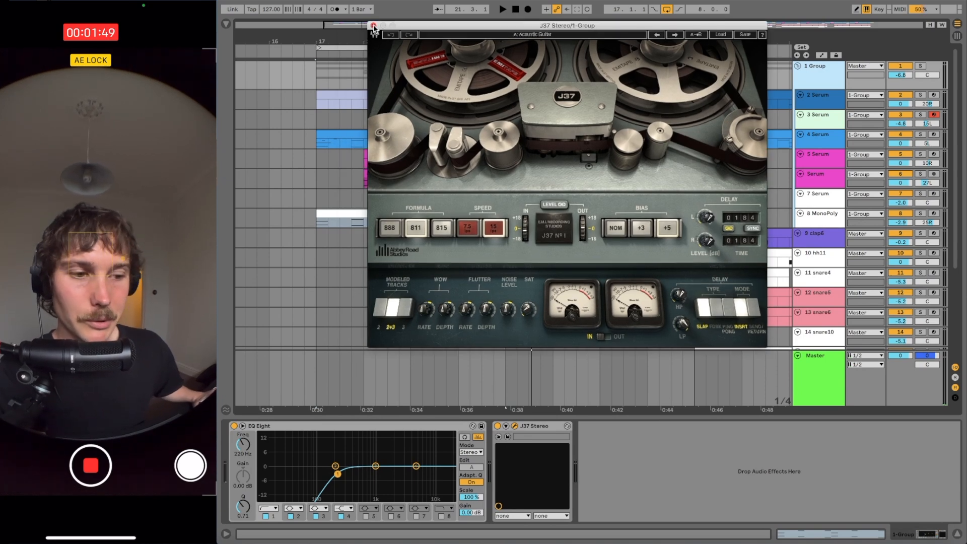
click(373, 25)
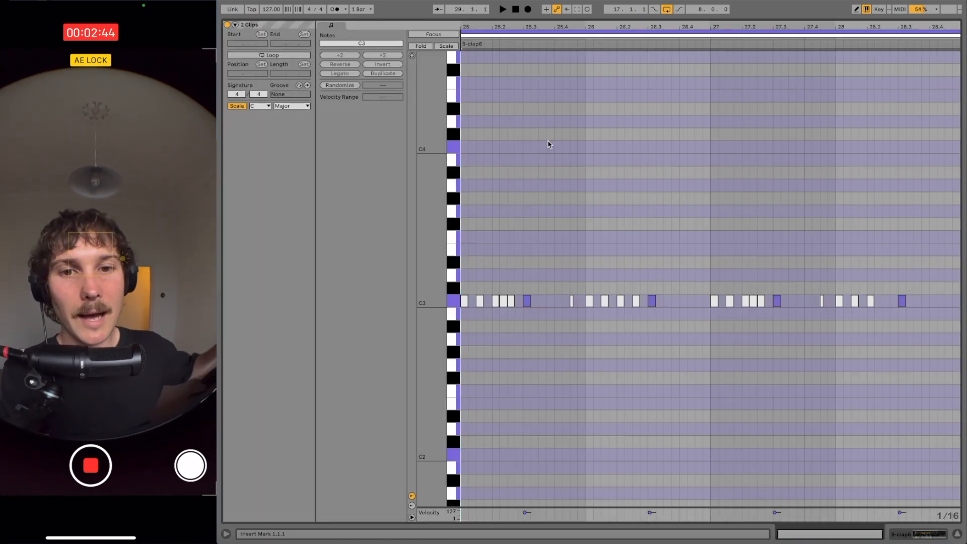
- Play the clap and hi-hat pattern and the clap and snare pattern, and select the kick clip at bar 25
key(space)
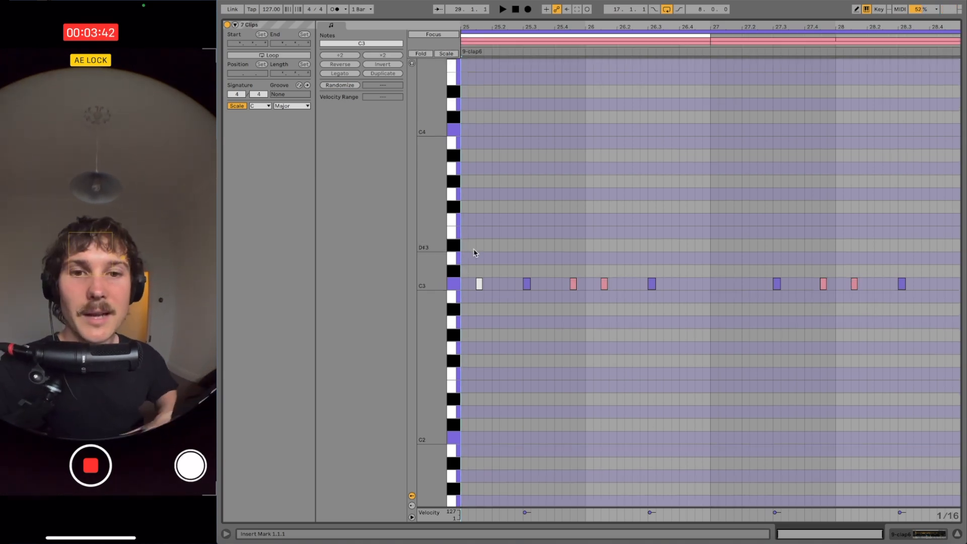
key(space)
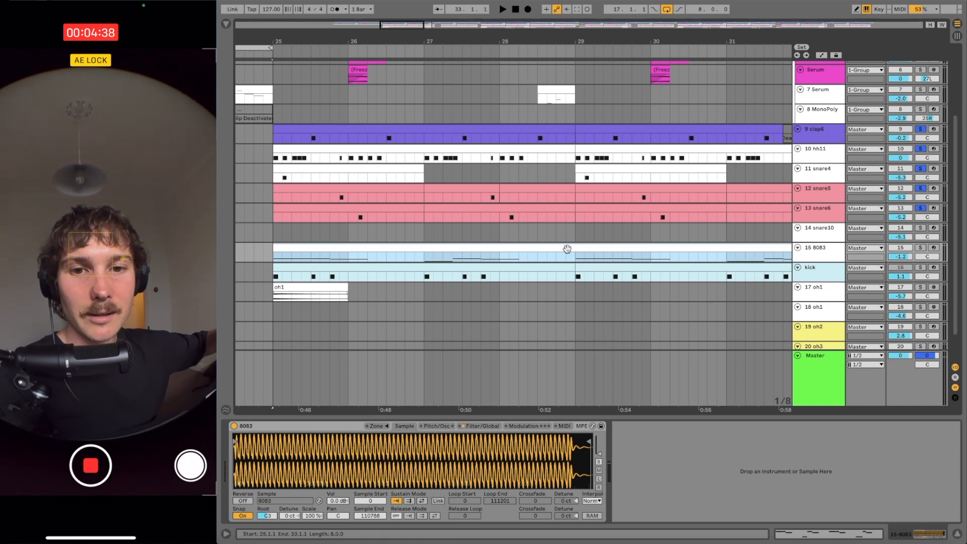
click(562, 266)
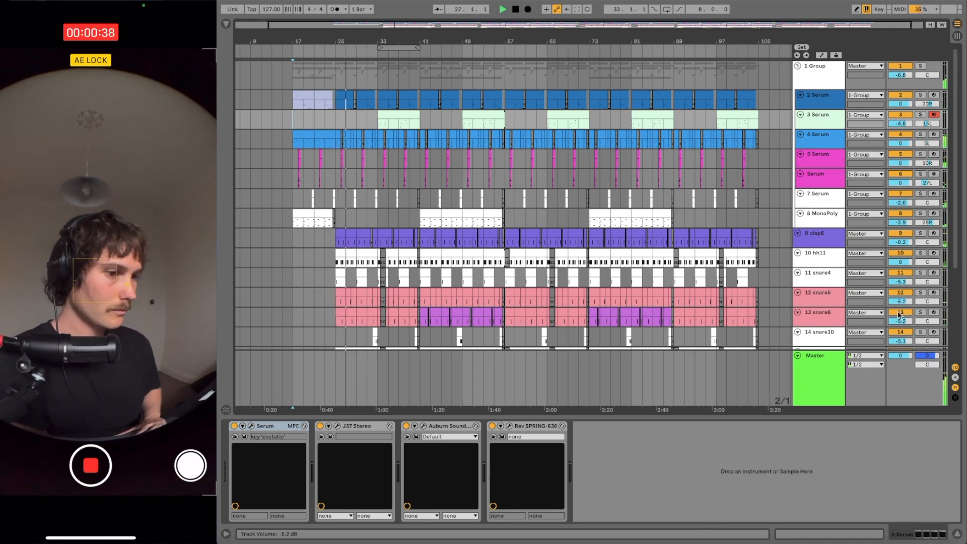
- Fit the whole arrangement to the window width and show the Master track's effect devices
click(941, 26)
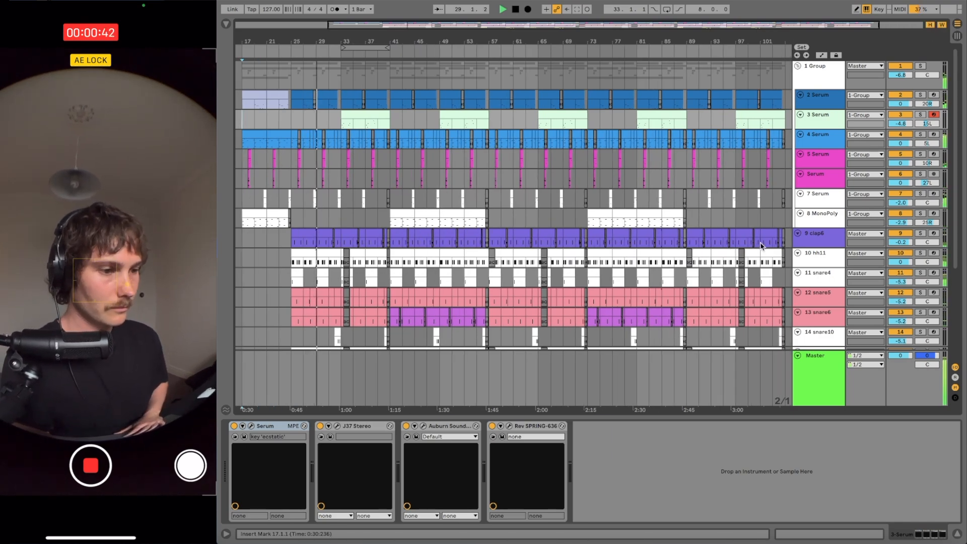
scroll(761, 246, down, 3)
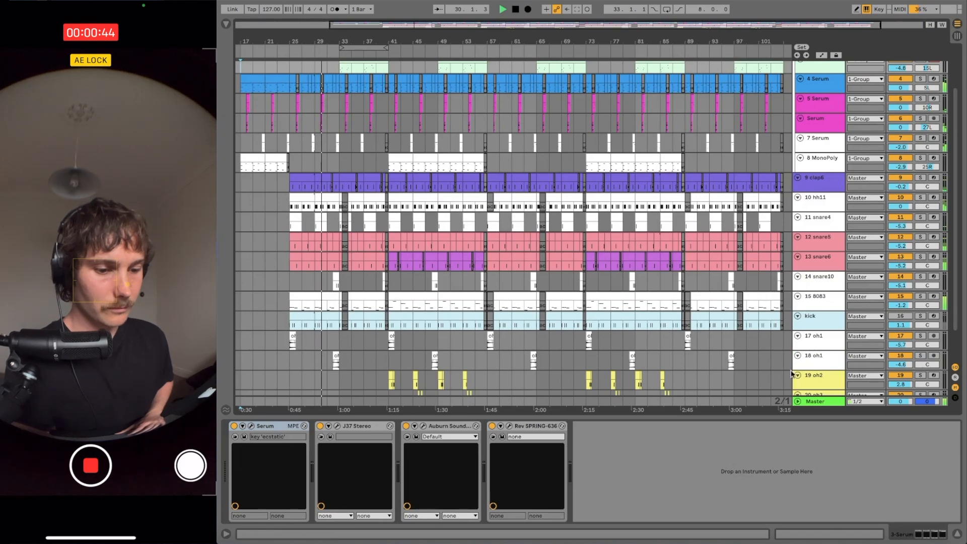
scroll(797, 362, down, 2)
click(812, 402)
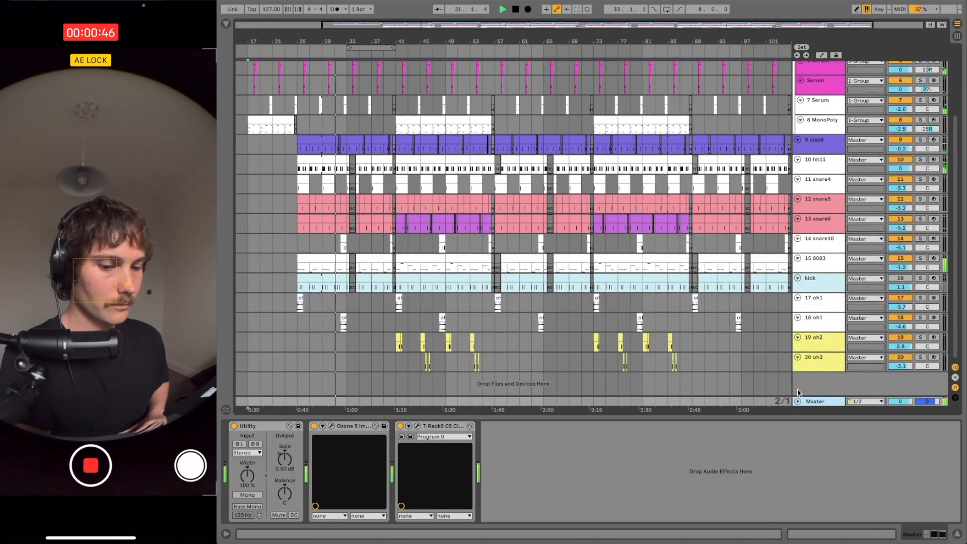
- Readjust the arrangement's height and width fit so all tracks show from bar 17 to the end
scroll(730, 320, up, 5)
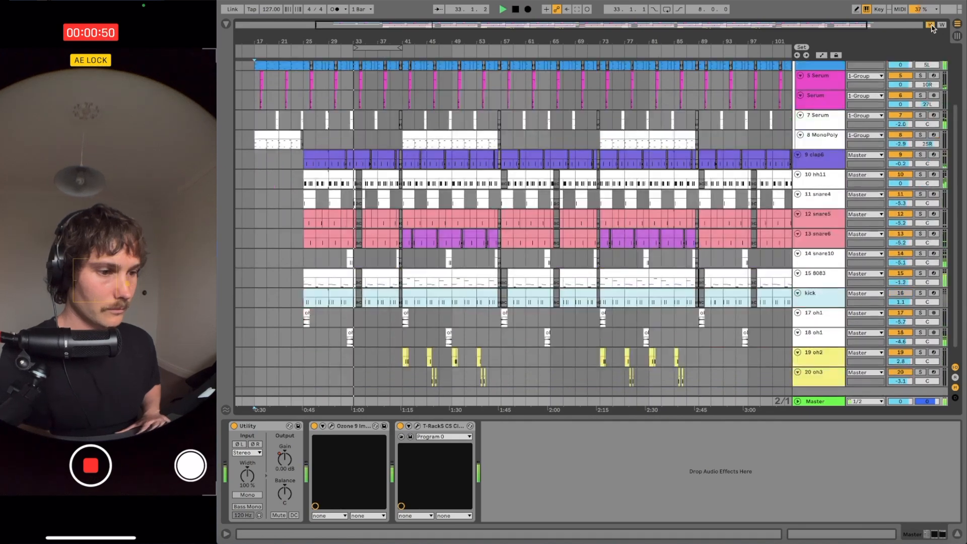
click(930, 26)
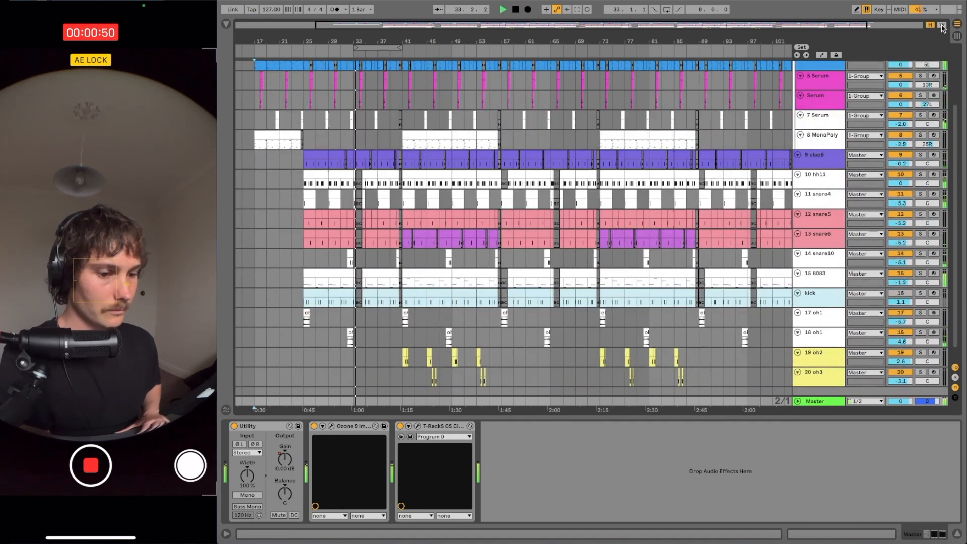
click(942, 25)
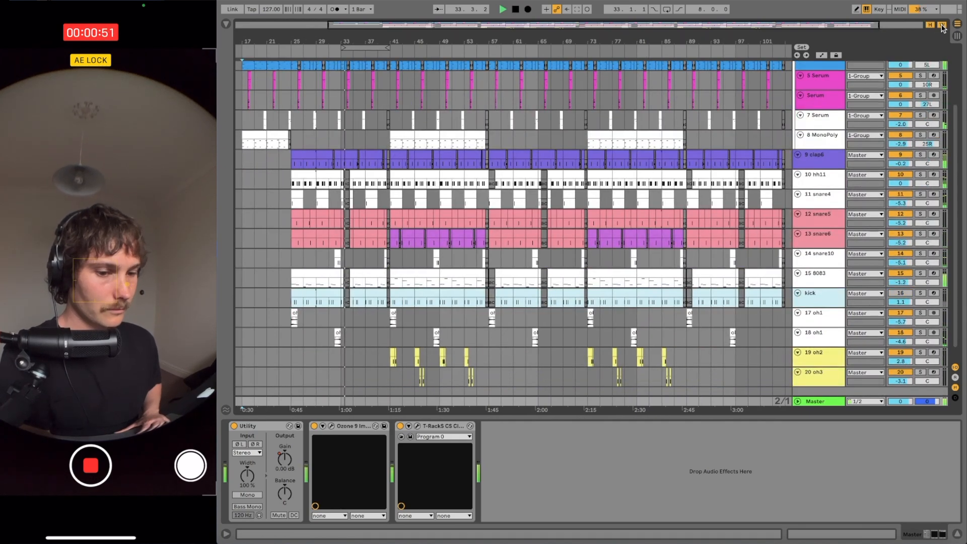
- Place the insert marker at bar 25 on the 14 snare10 track and review all tracks of the arrangement during playback
click(289, 259)
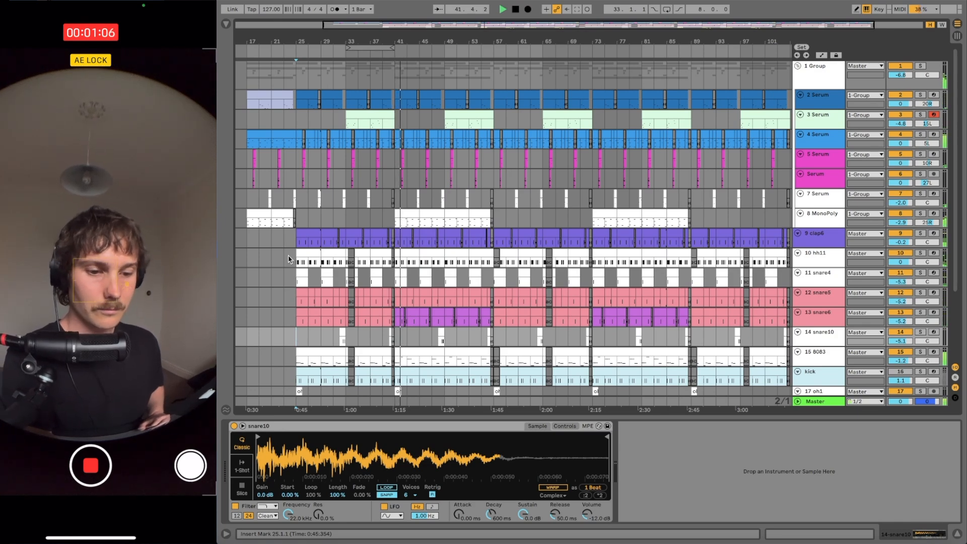
scroll(342, 218, down, 2)
scroll(343, 218, down, 2)
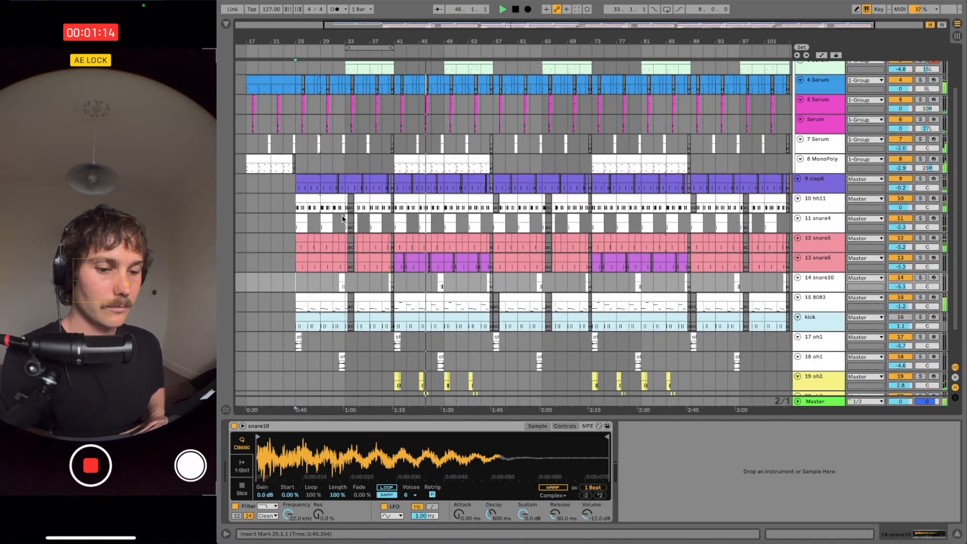
scroll(342, 218, down, 3)
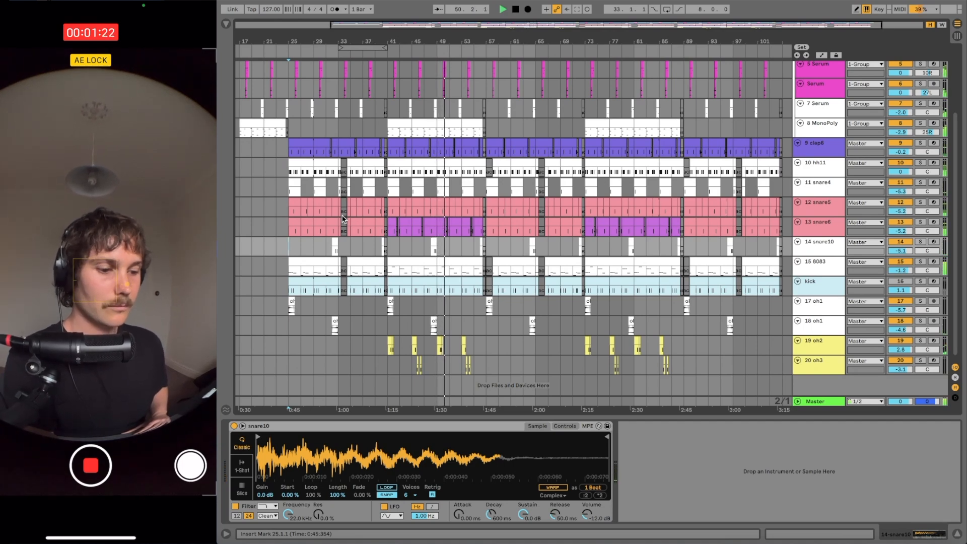
scroll(342, 218, up, 3)
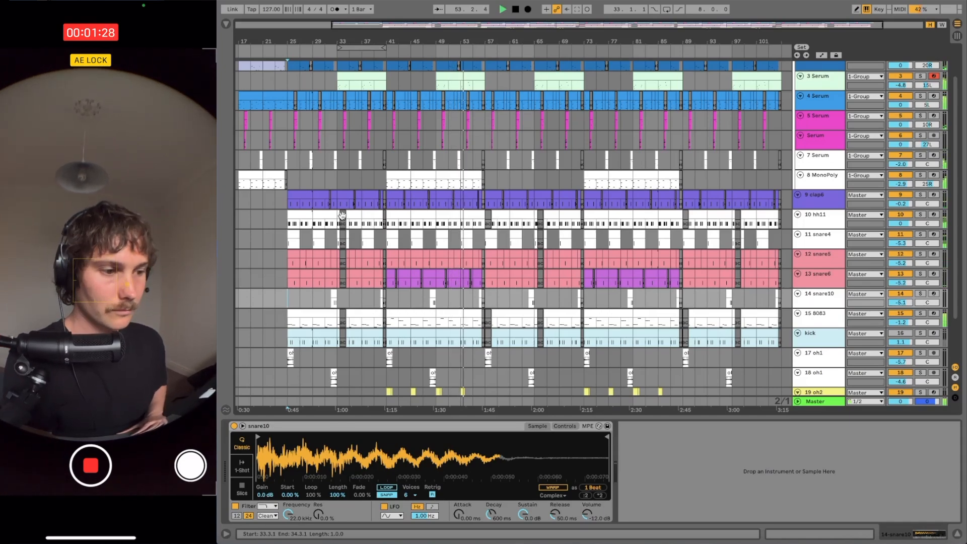
scroll(342, 215, up, 2)
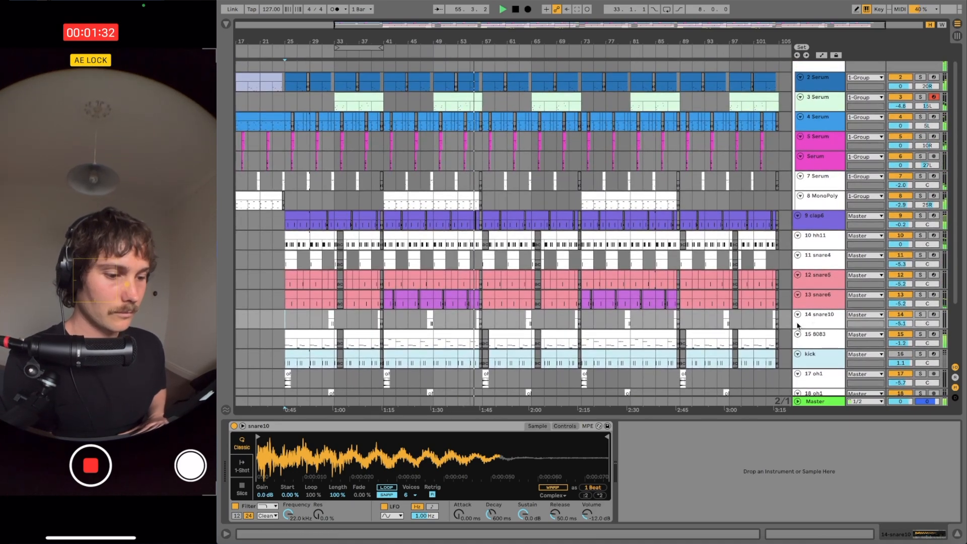
scroll(773, 290, up, 1)
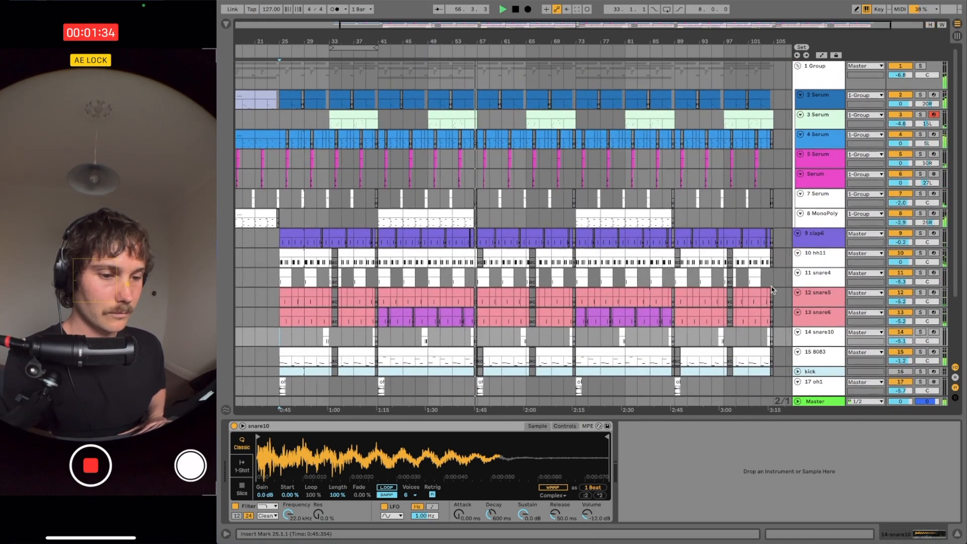